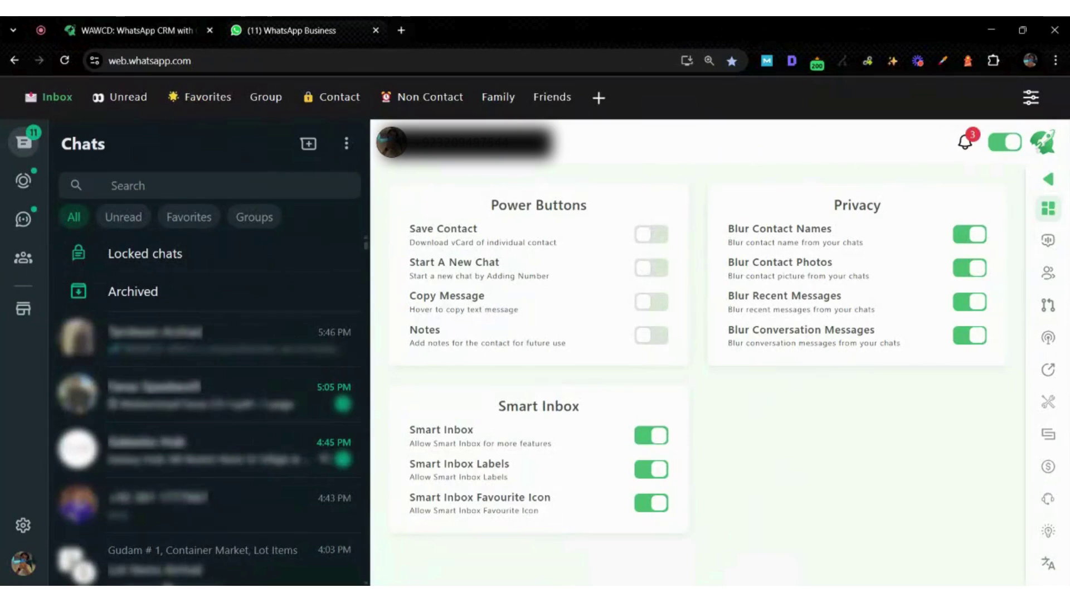
Expand the WAWCD sidebar to reveal its section names, including Integrations
click(1051, 182)
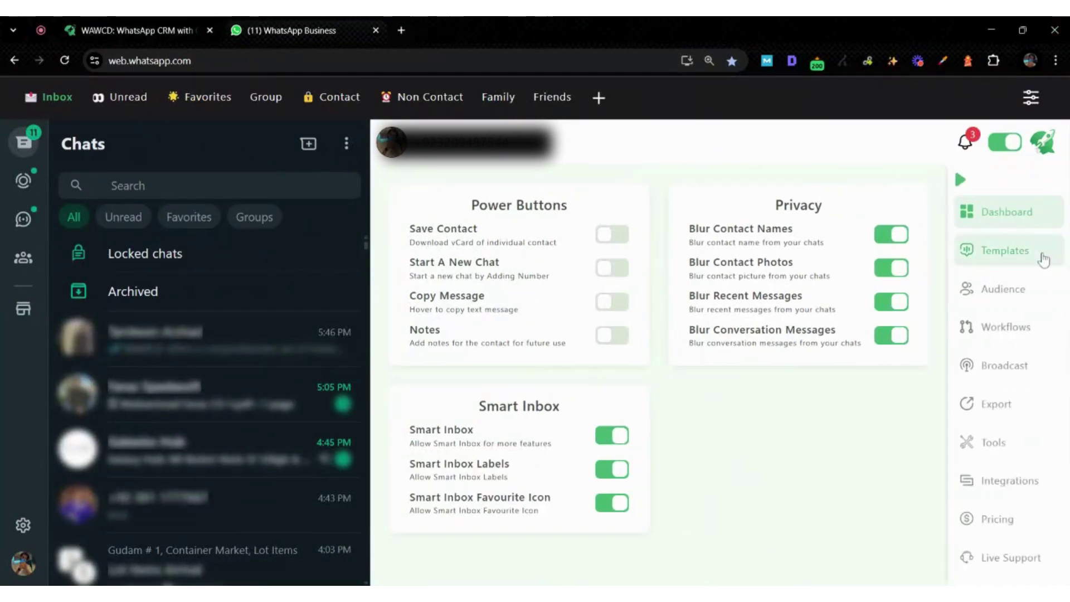
Enter the Chat-GPT API key, review Max Tokens and Max Messages, and authenticate with GPT-3.5 Turbo
click(1009, 483)
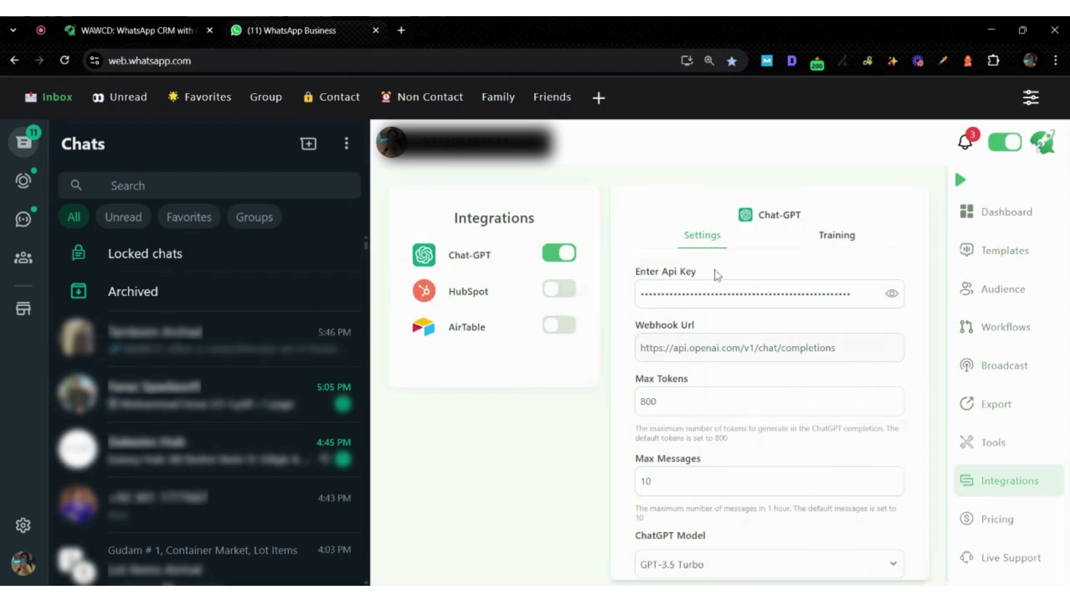
drag(715, 271, 636, 278)
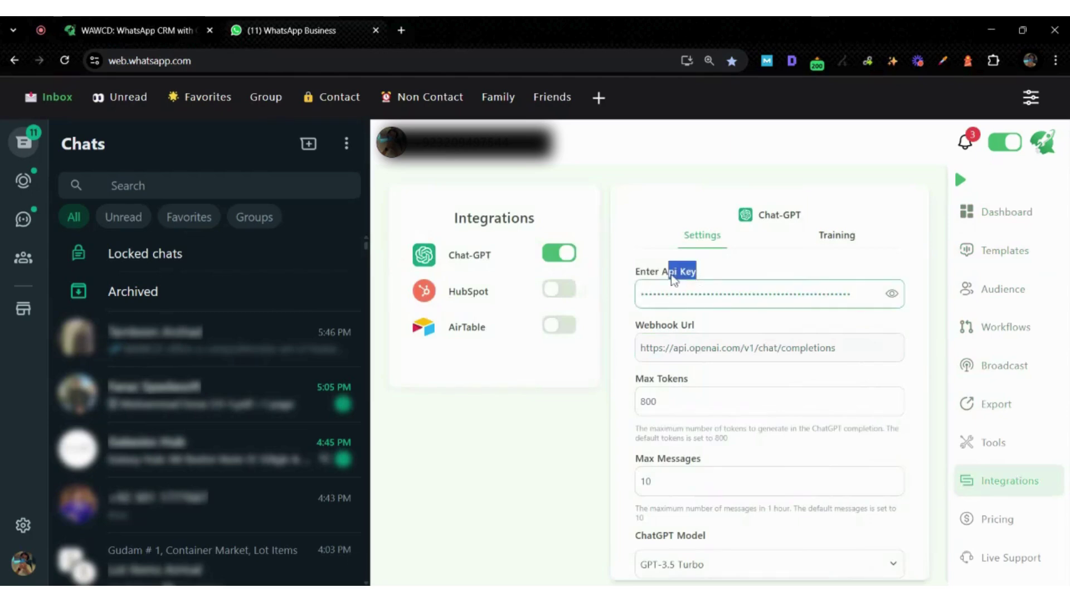
click(634, 298)
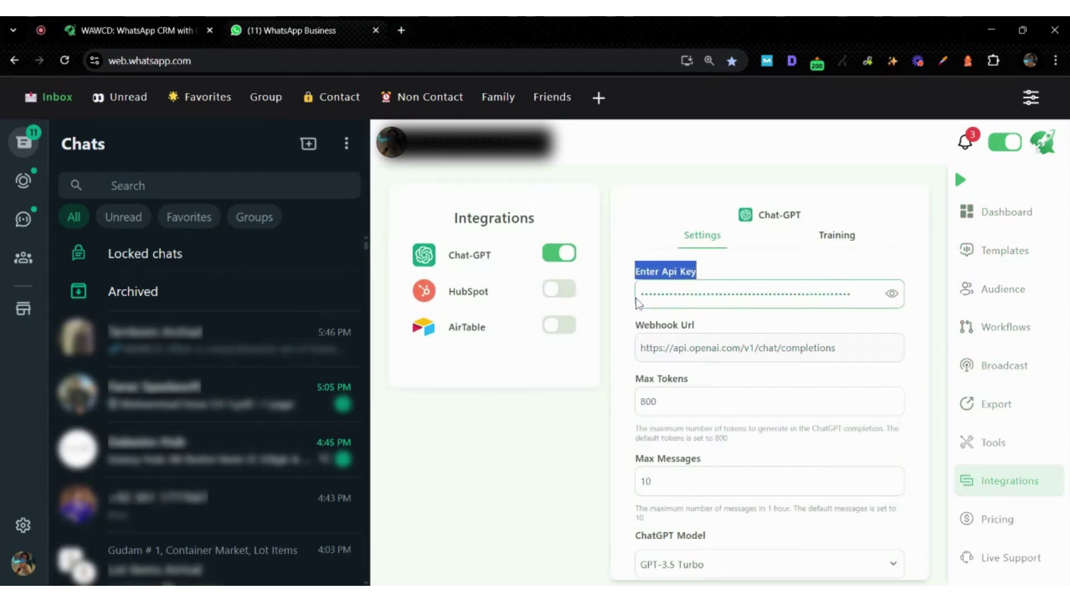
click(632, 305)
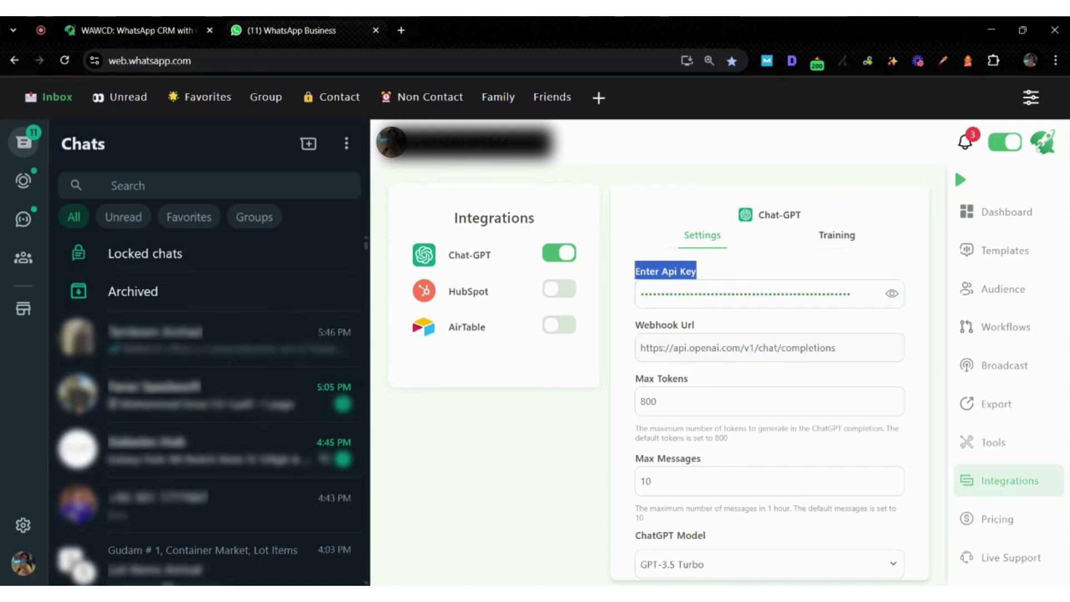
drag(634, 379, 693, 388)
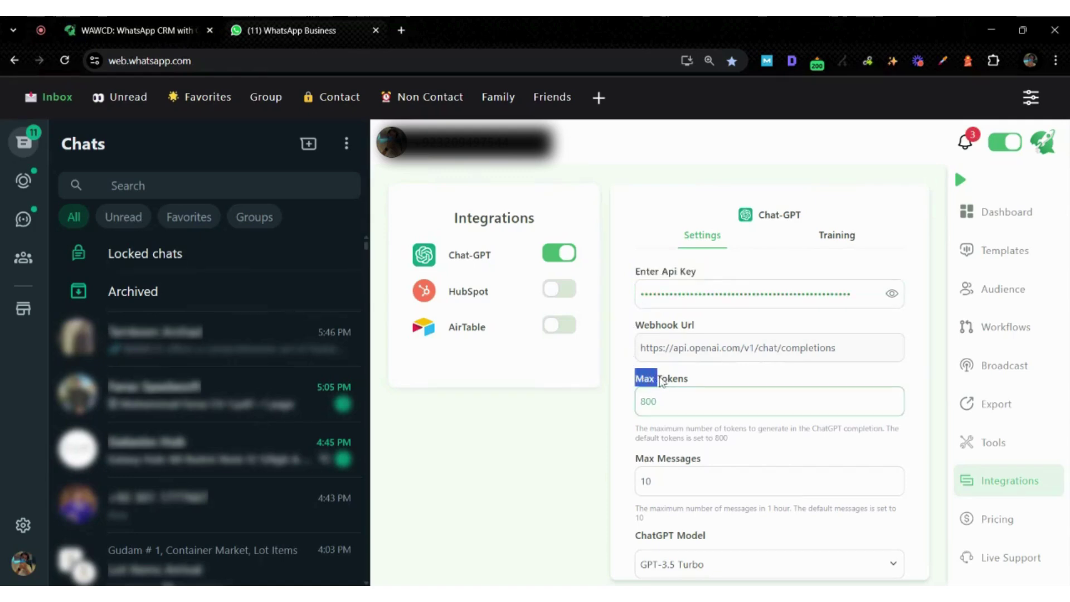
click(692, 389)
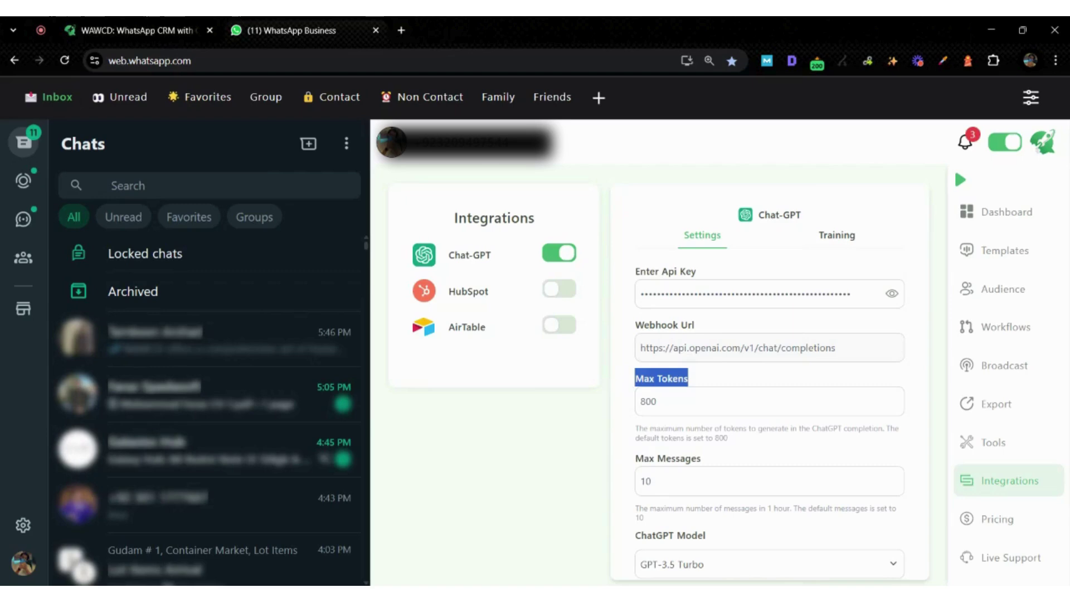
drag(625, 459, 705, 465)
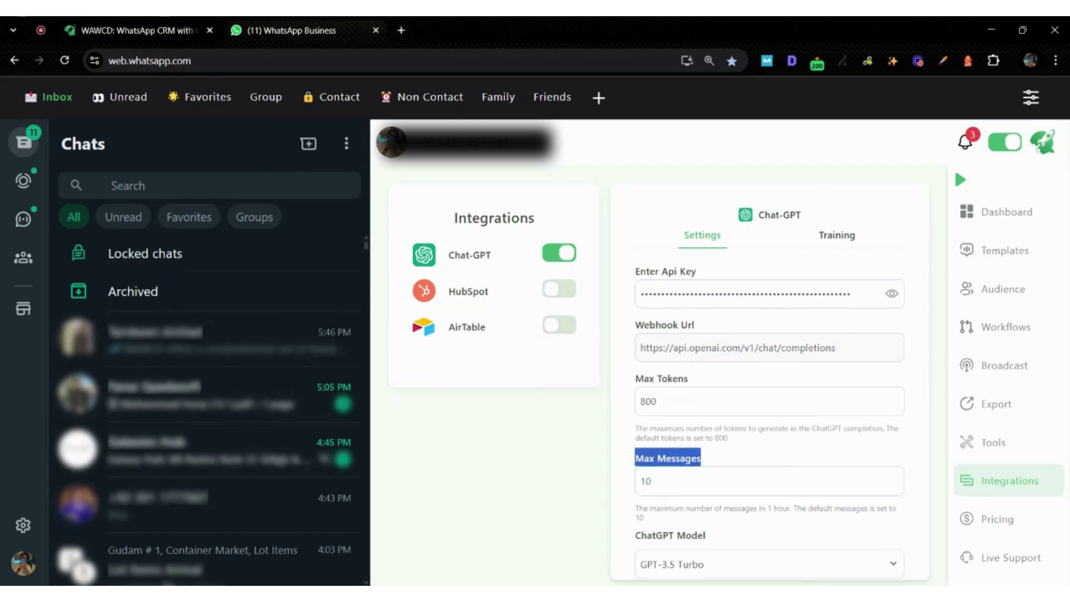
scroll(727, 468, down, 1)
click(676, 470)
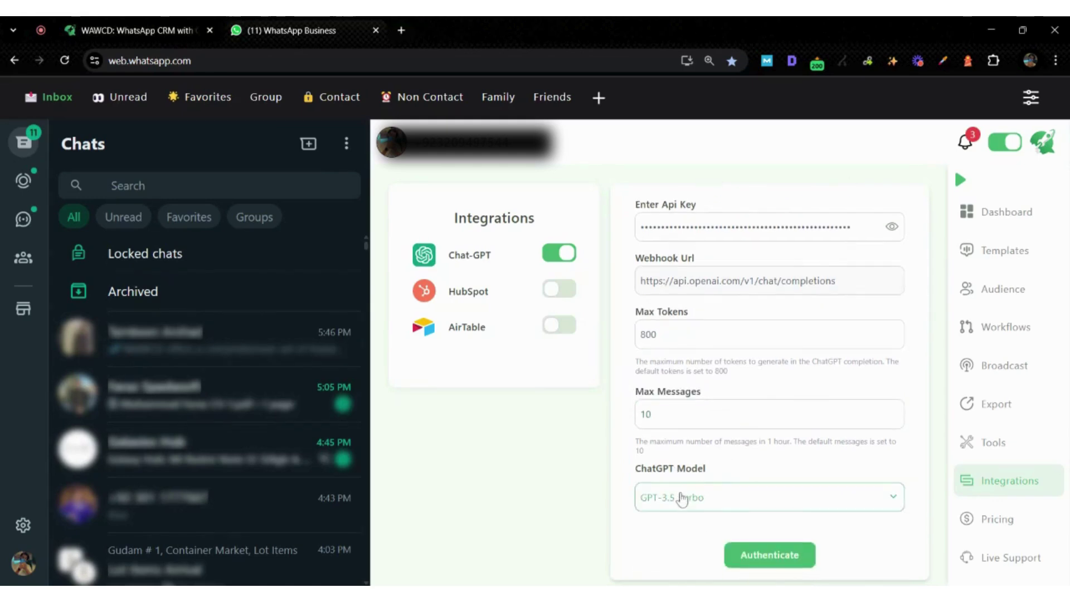
click(680, 497)
scroll(719, 522, down, 1)
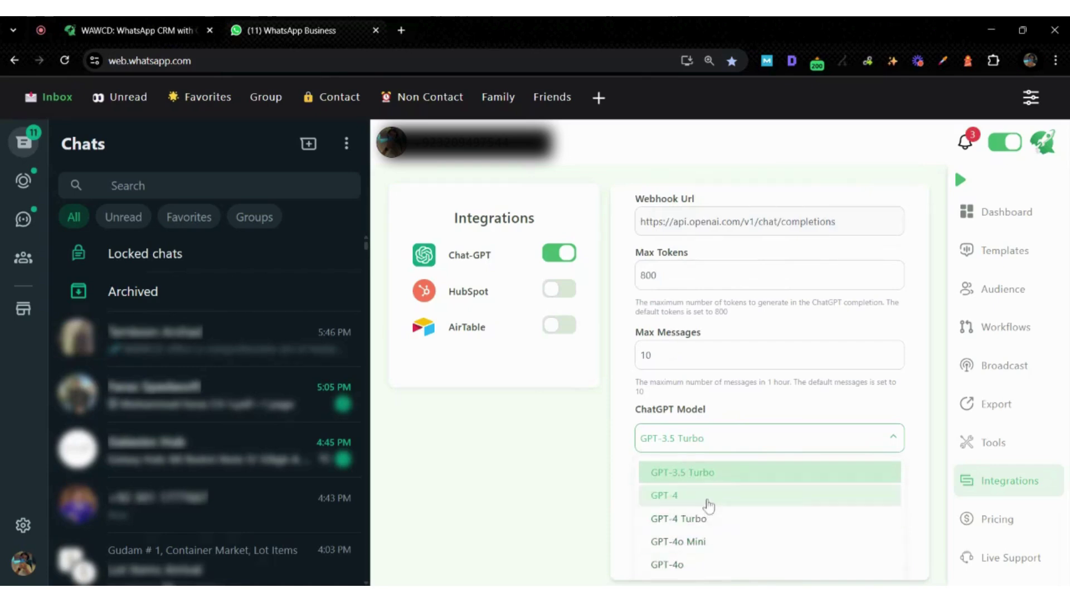
click(627, 554)
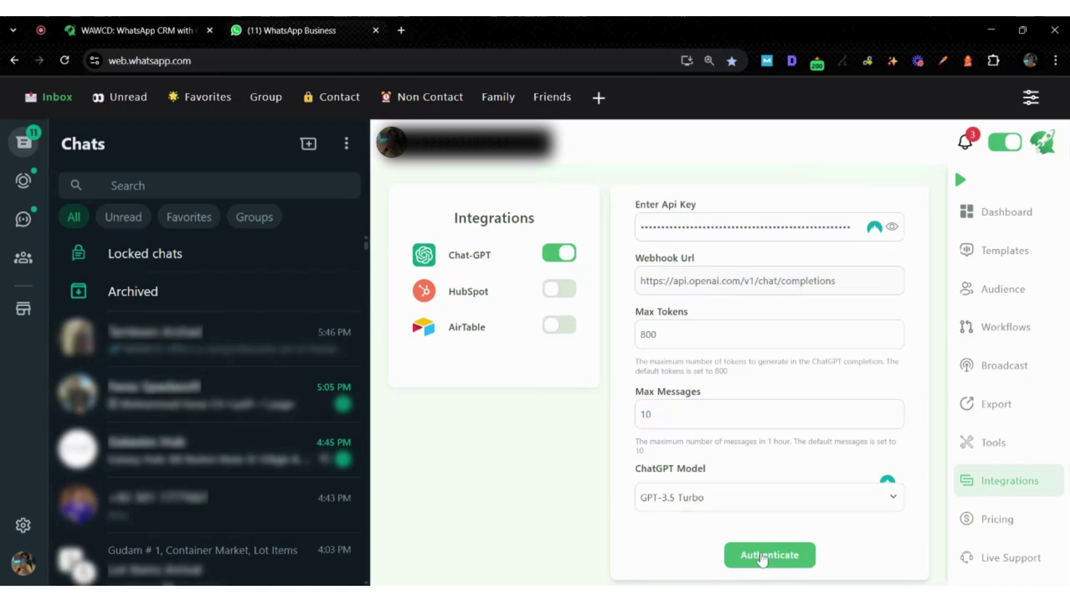
click(763, 559)
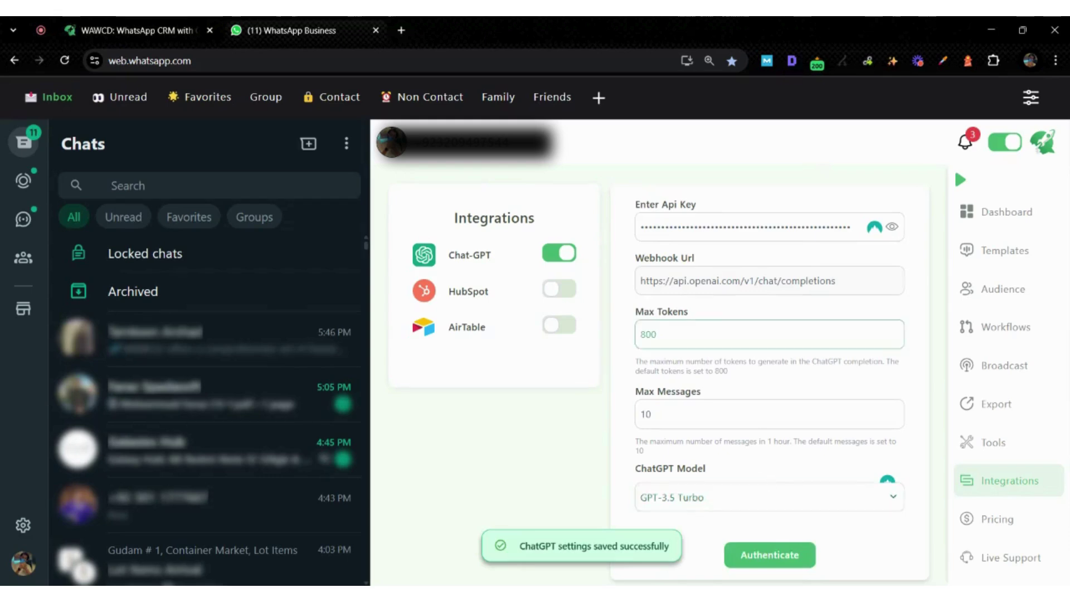
Review the Chat-GPT training fields: business name WAWCD, description, and short answers kept on
click(837, 236)
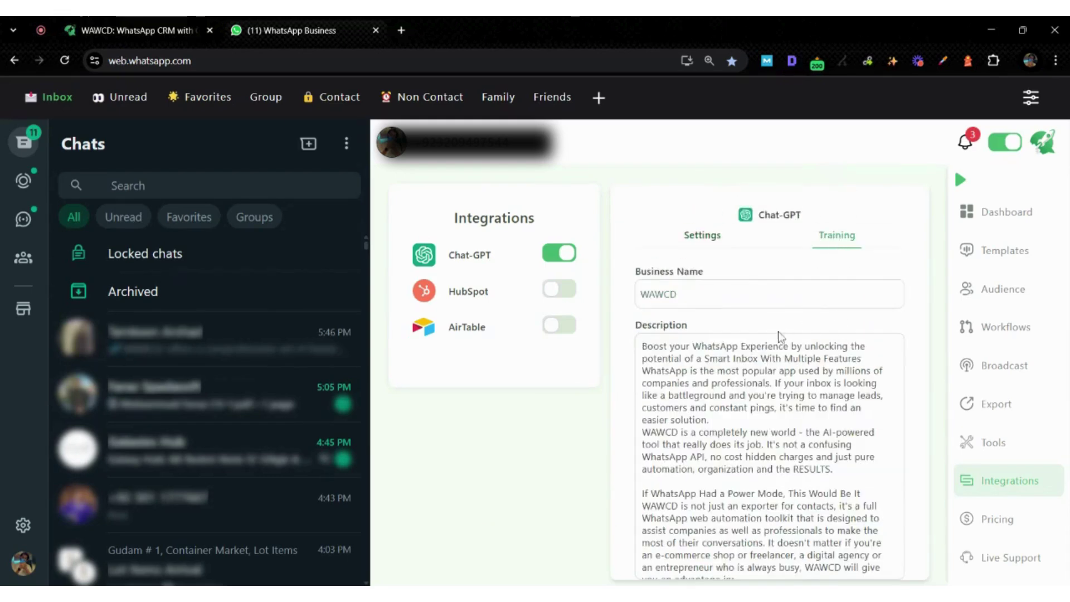
click(769, 293)
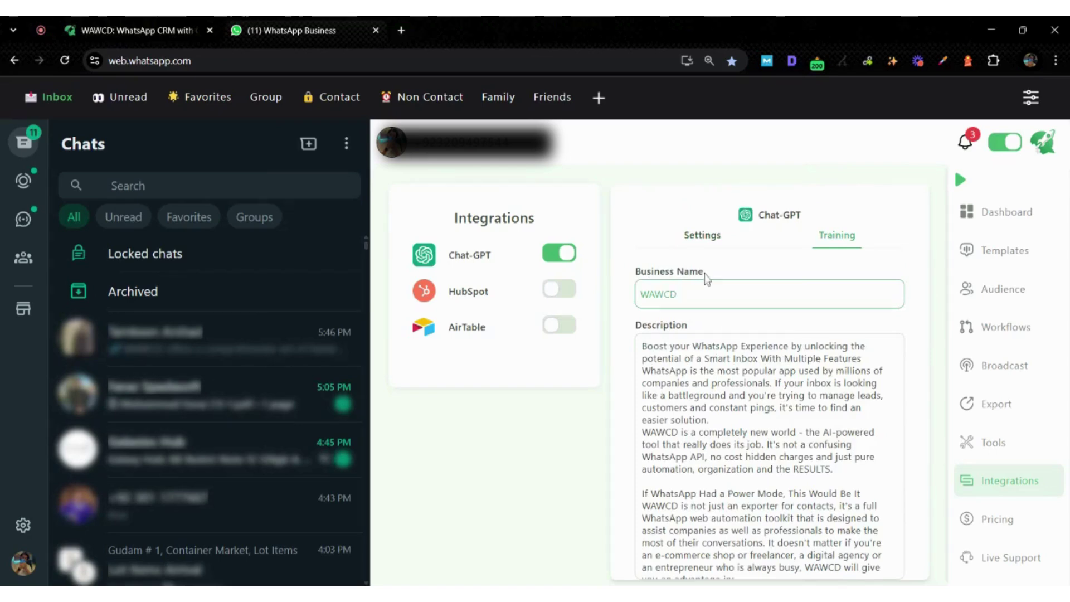
drag(706, 272, 635, 271)
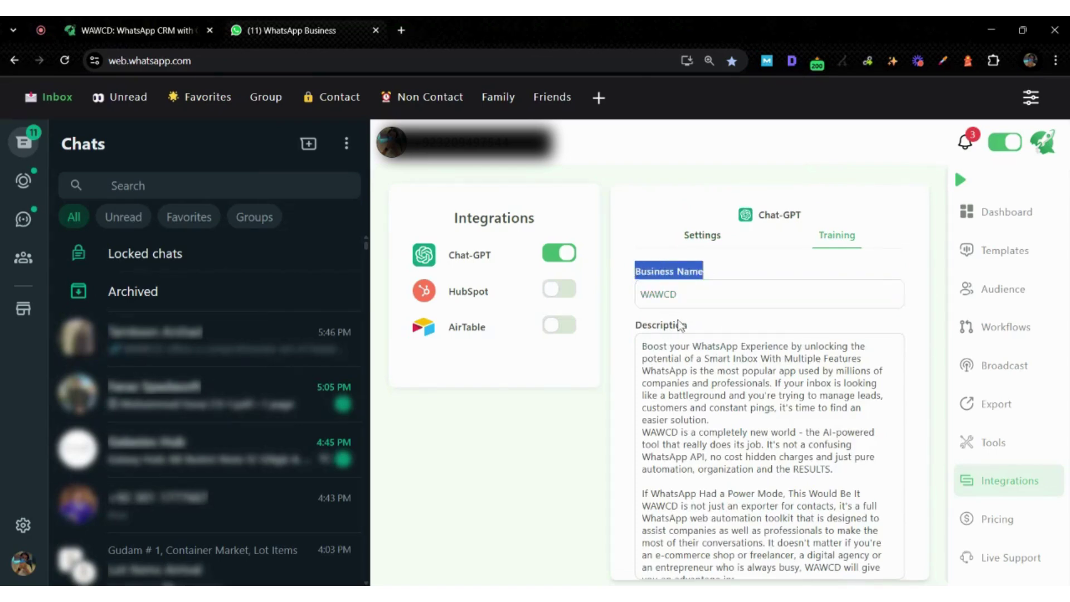
drag(690, 326, 637, 337)
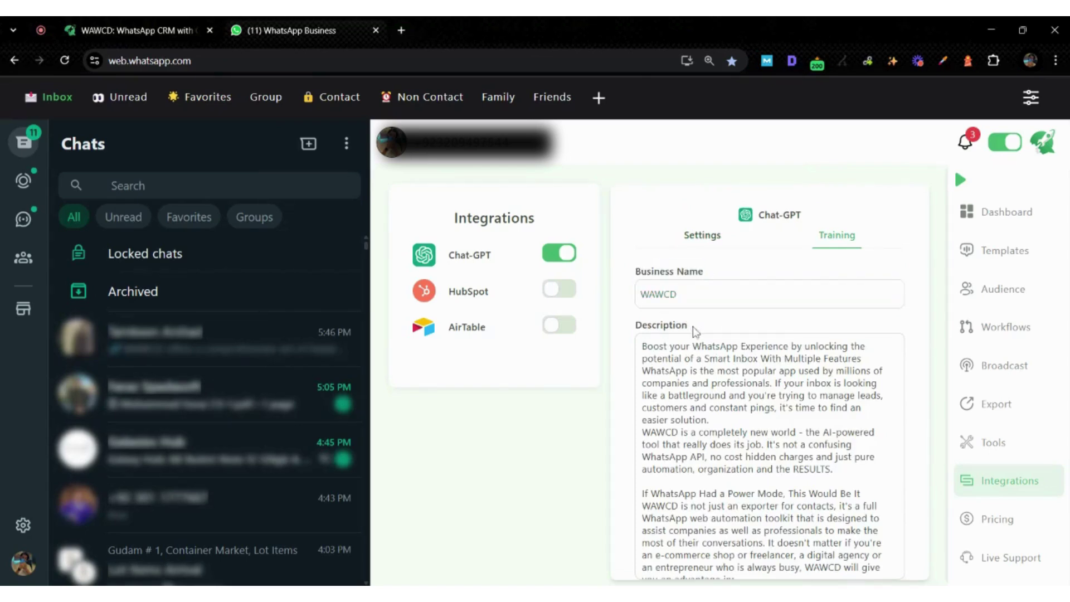
click(632, 416)
scroll(632, 415, down, 2)
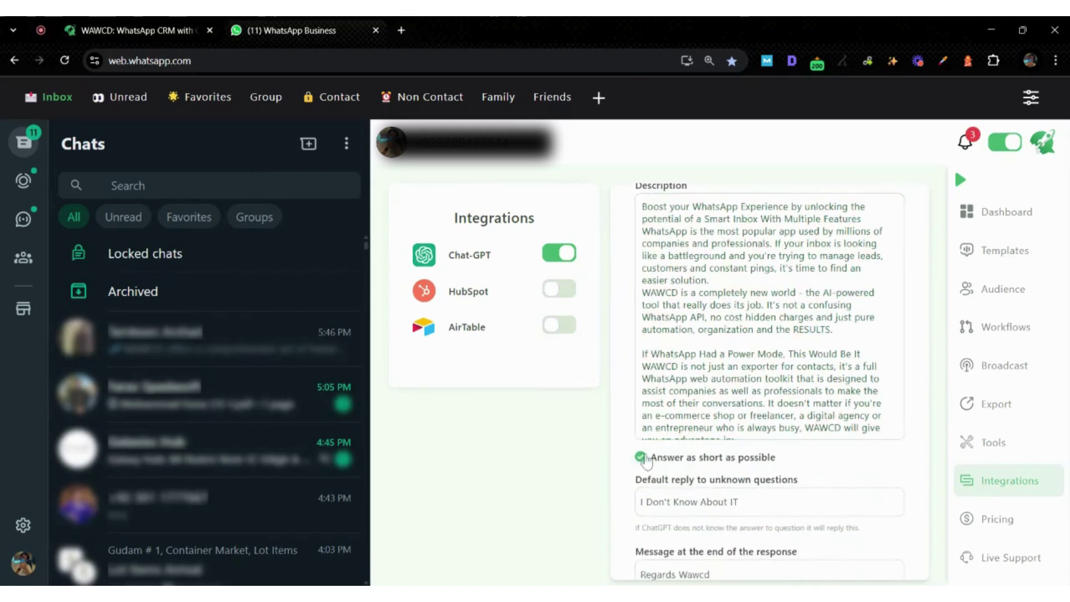
drag(782, 458, 658, 466)
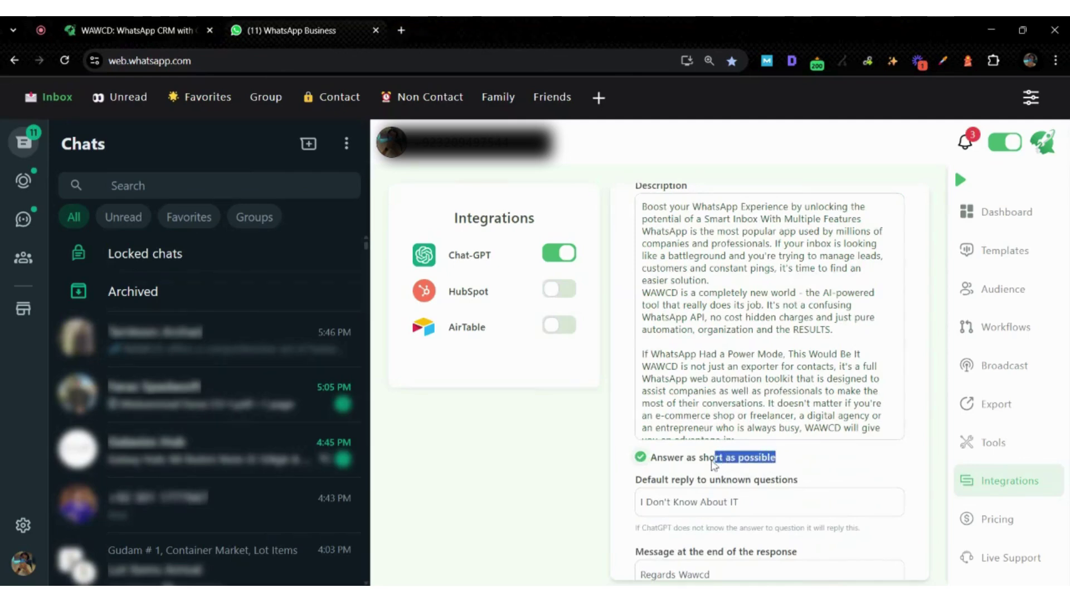
click(641, 459)
click(641, 459)
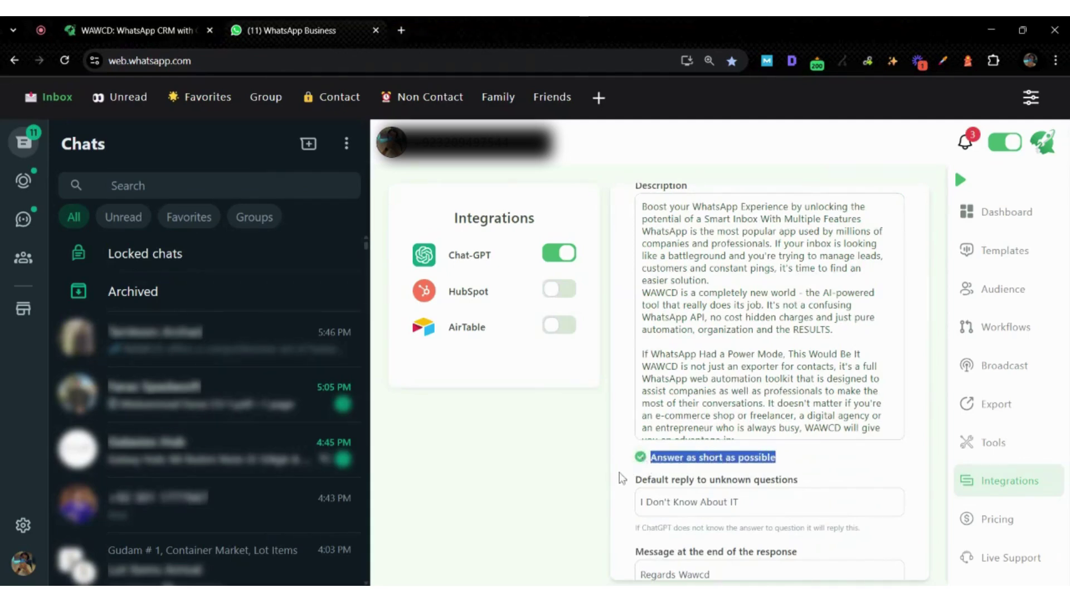
click(633, 463)
scroll(633, 501, down, 2)
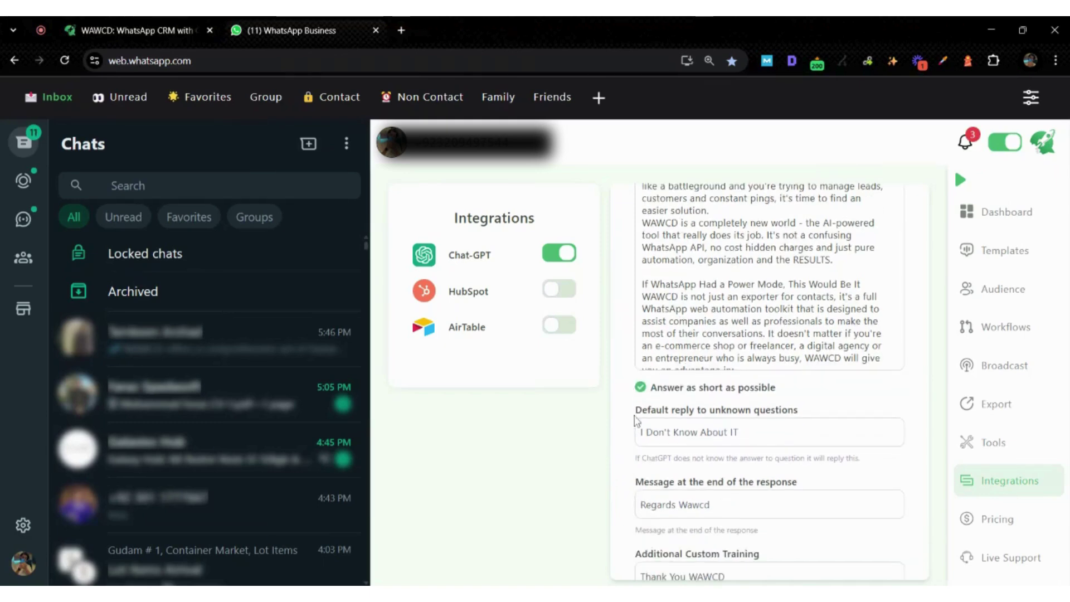
Set the unknown-question reply, 'Regards Wawcd' sign-off and 'Thank You WAWCD' training, then save the prompt
drag(634, 409, 795, 419)
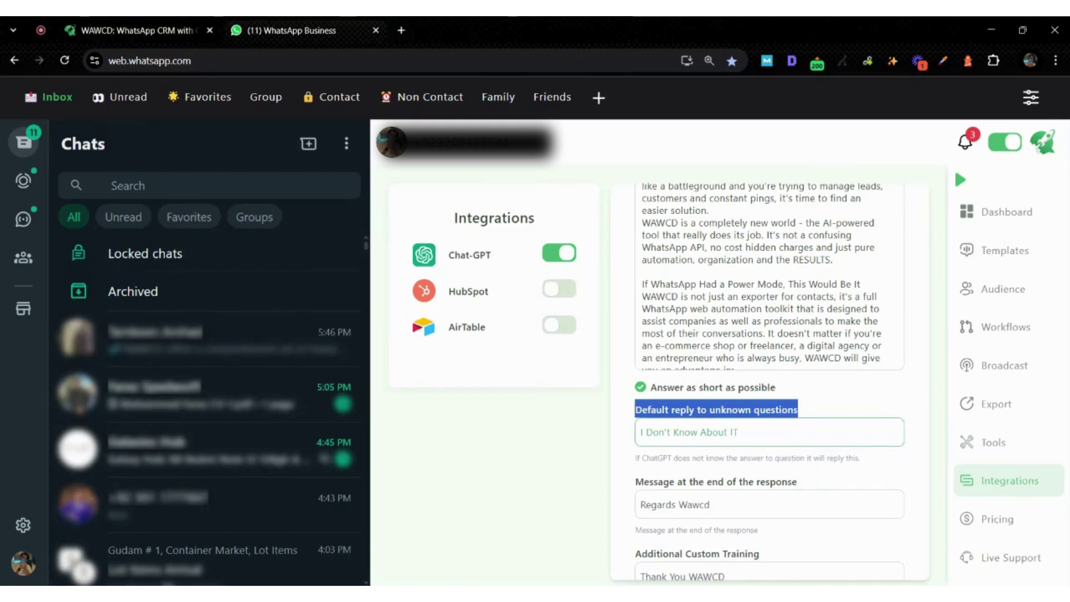
click(628, 488)
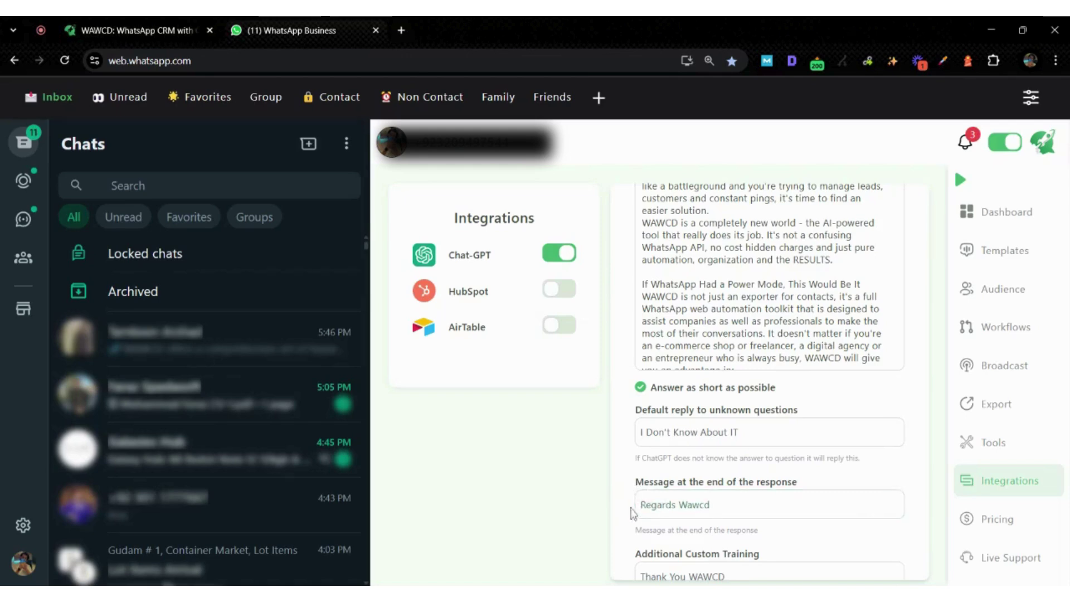
scroll(632, 512, down, 1)
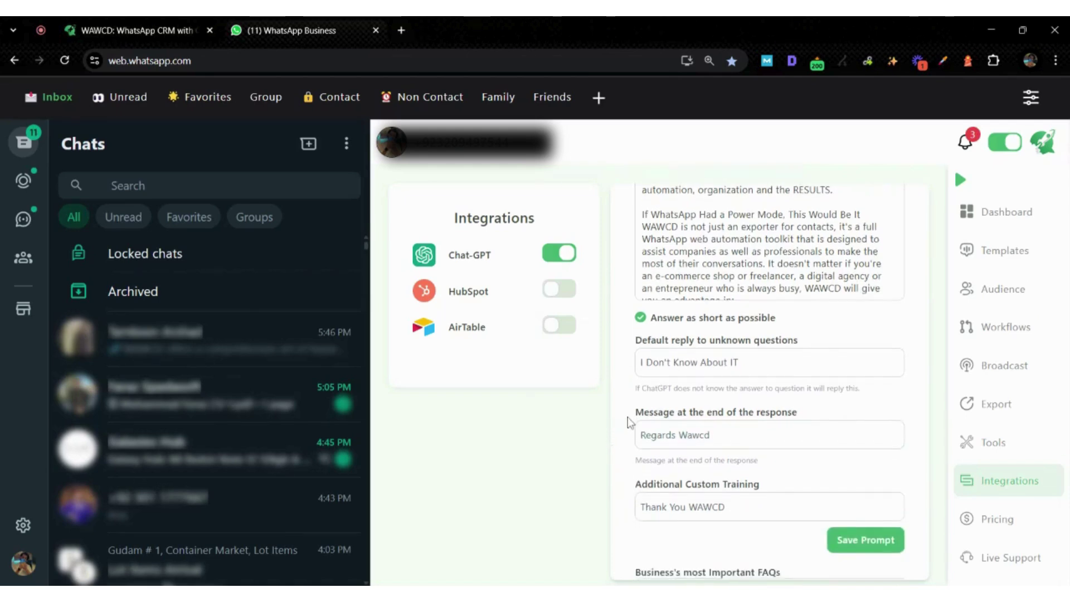
drag(629, 413, 787, 416)
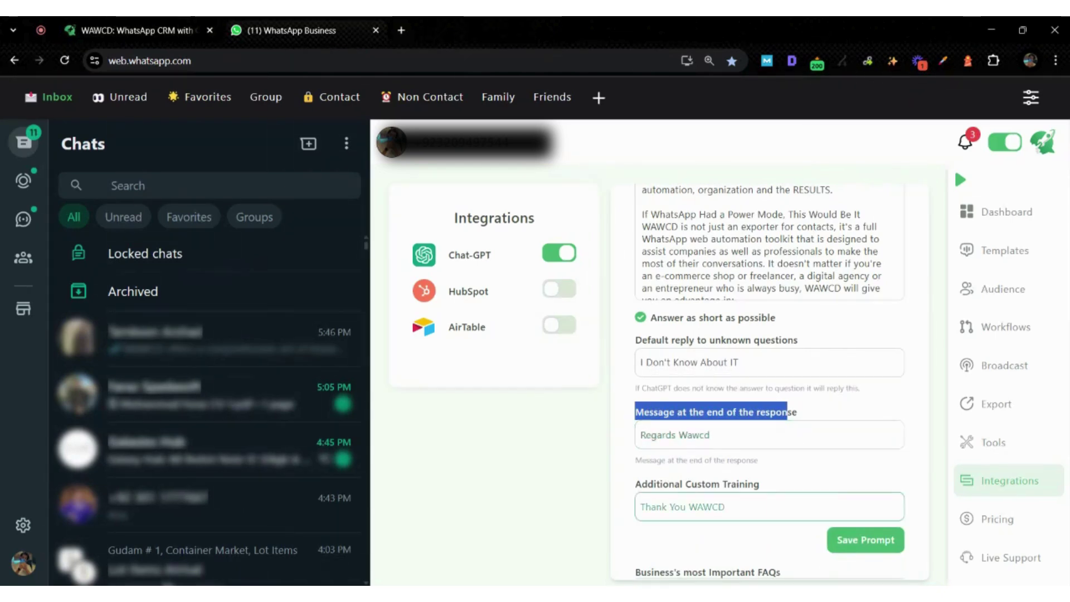
click(625, 518)
scroll(634, 533, down, 1)
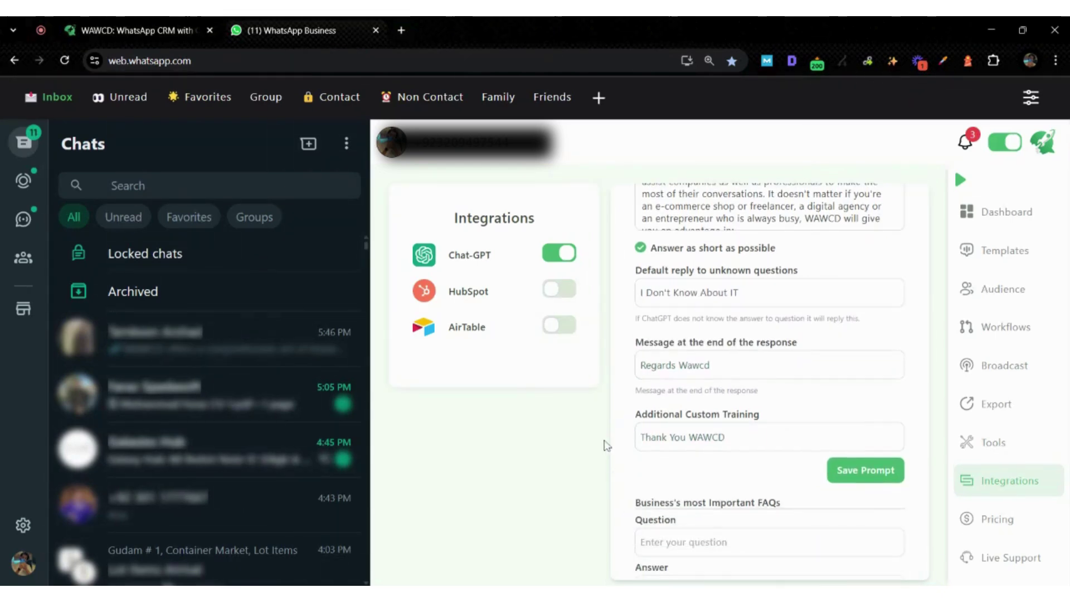
click(637, 438)
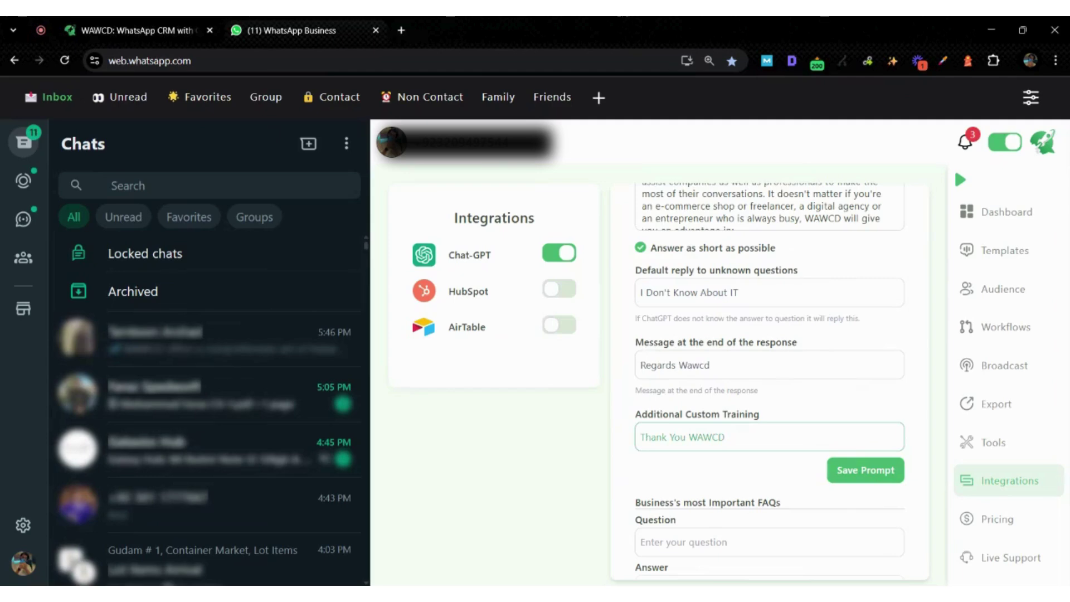
key(Tab)
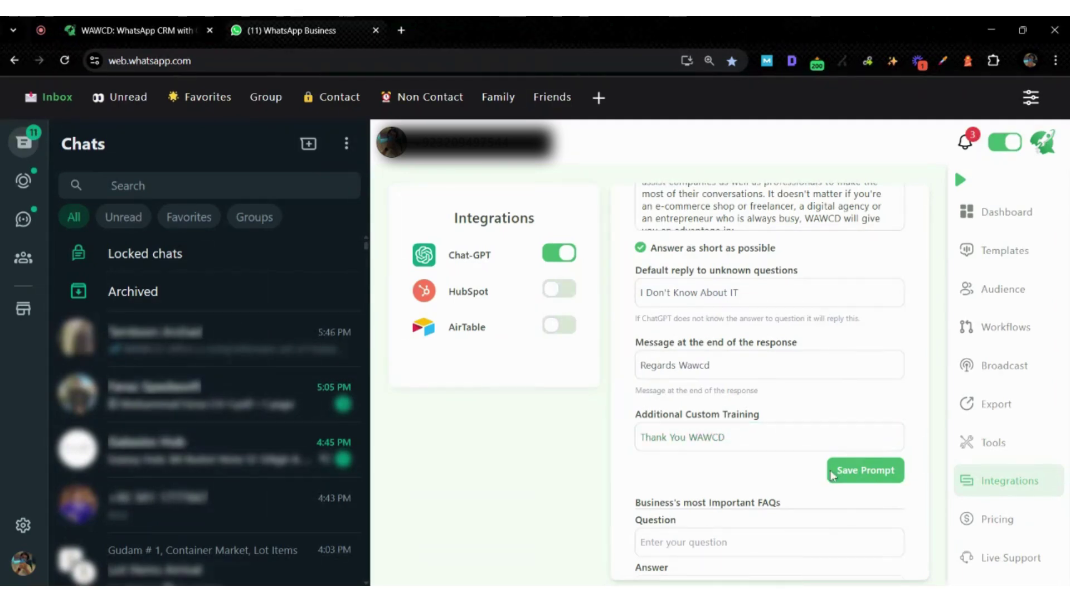
click(847, 472)
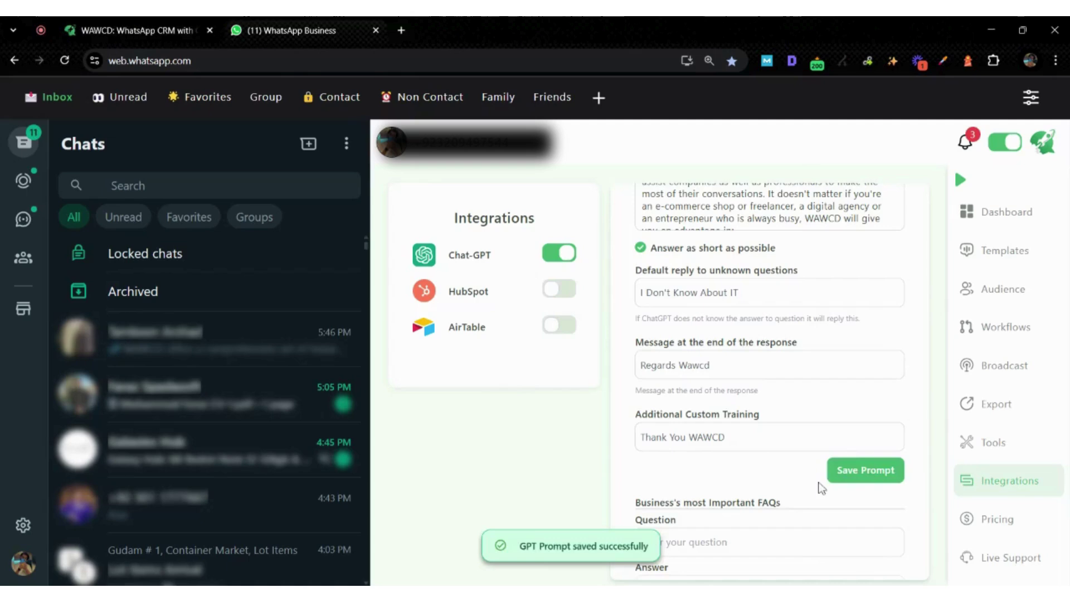
scroll(798, 482, down, 1)
scroll(798, 481, down, 3)
click(738, 403)
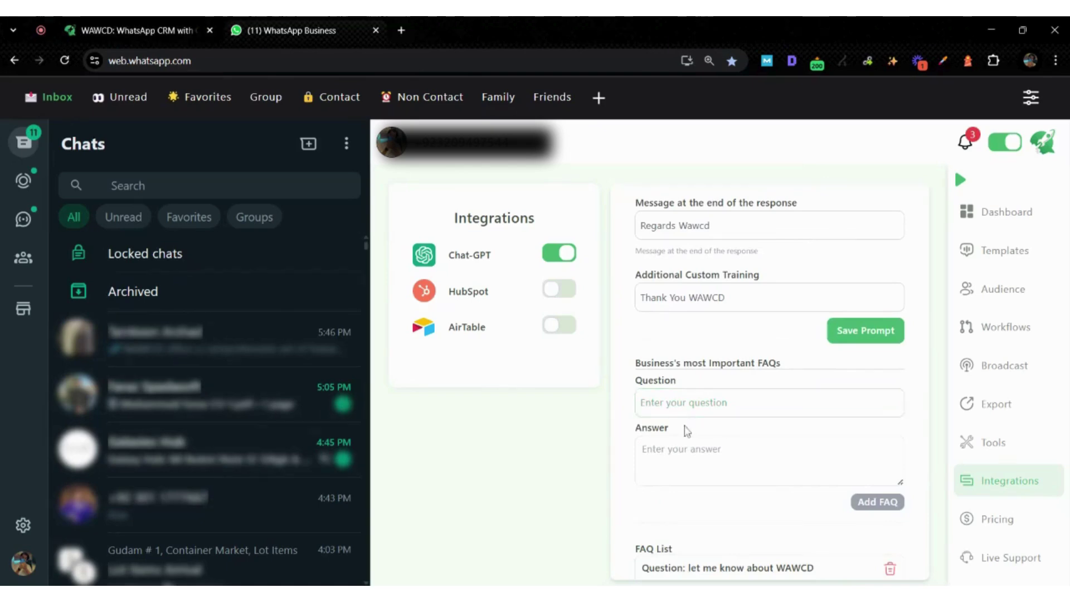
mouse_move(632, 368)
mouse_down()
mouse_move(698, 354)
mouse_move(782, 361)
mouse_up()
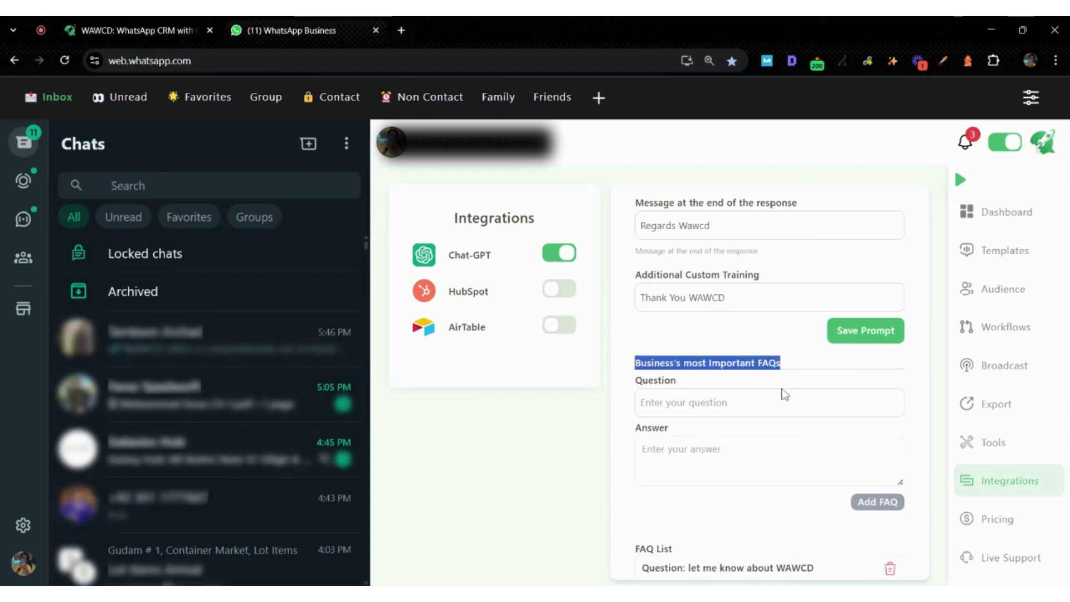
scroll(758, 434, down, 1)
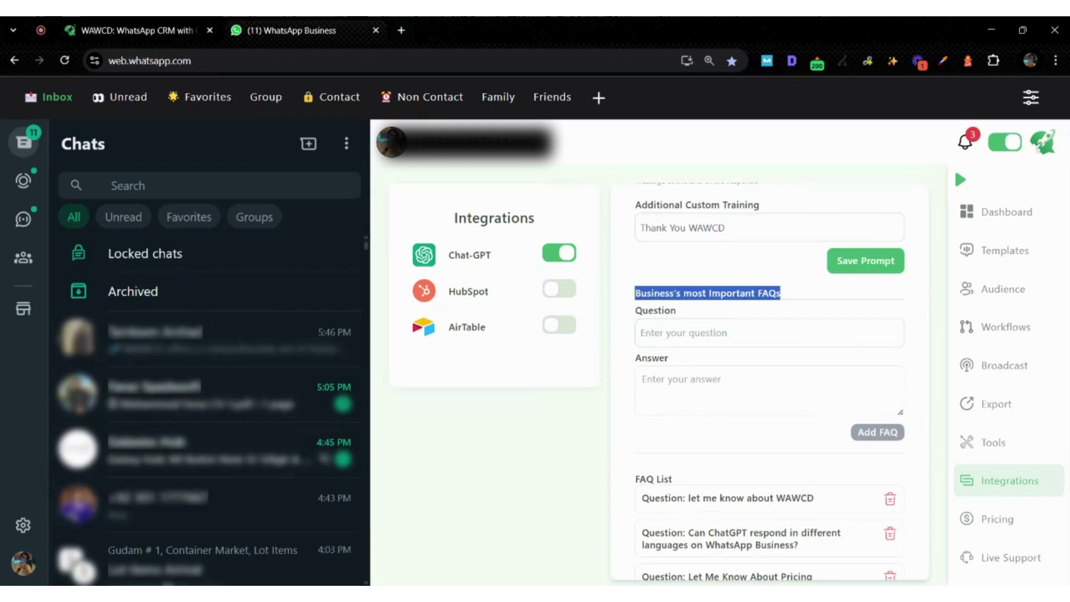
click(677, 388)
scroll(712, 452, down, 1)
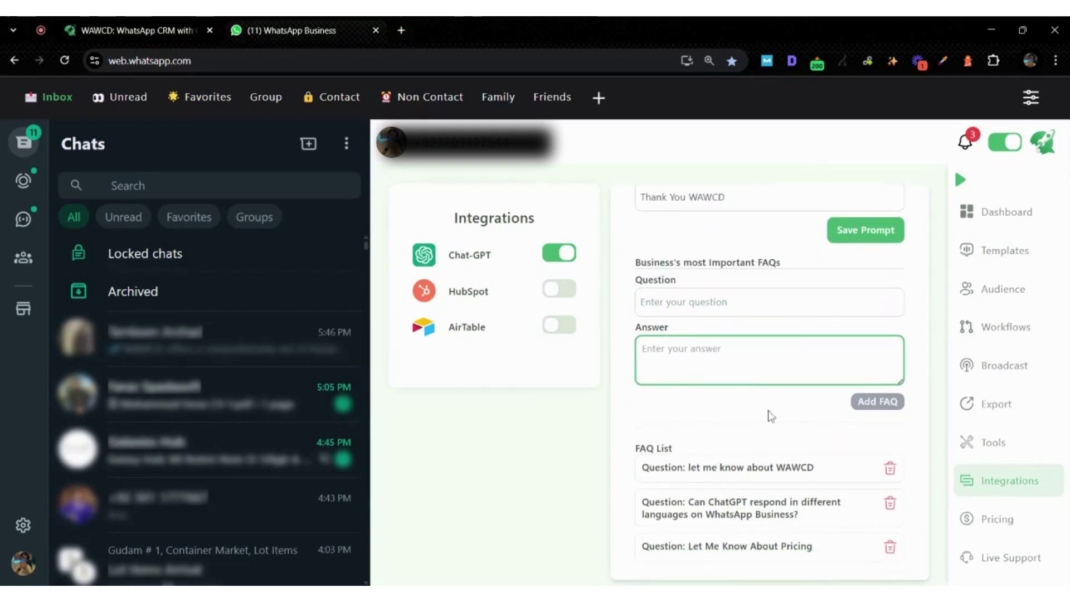
click(877, 406)
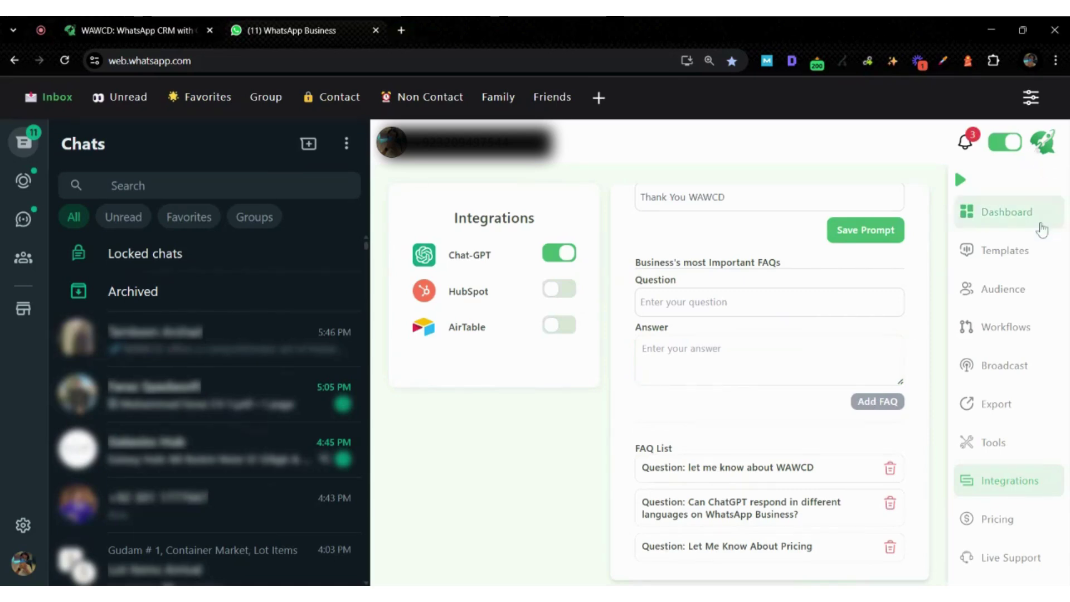
Create and save a workflow that replies using ChatGPT when a message contains 'wawcd'
click(1026, 332)
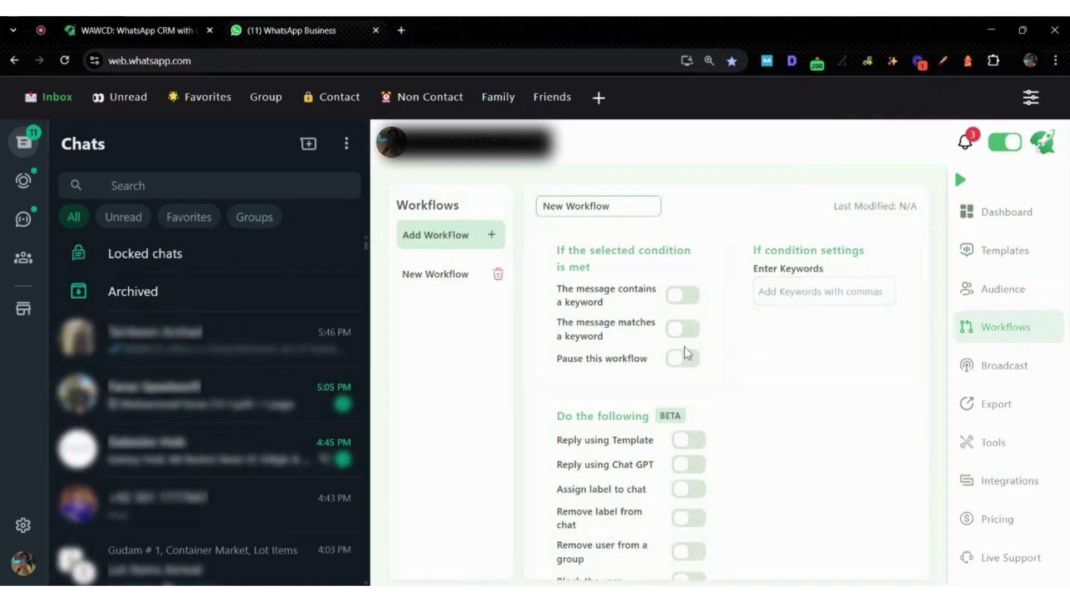
click(679, 298)
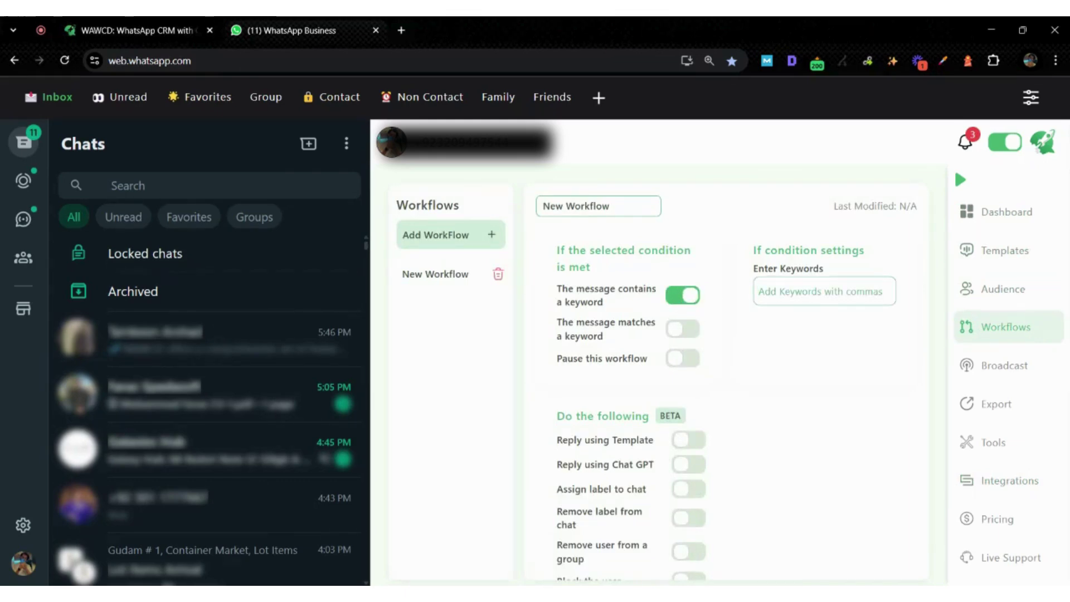
text(wawcd)
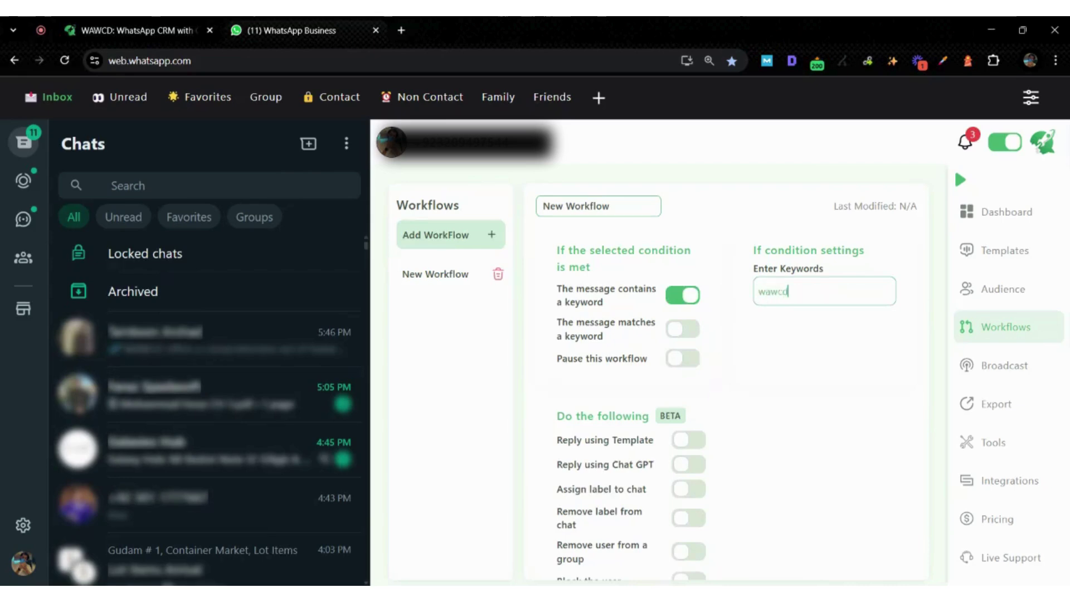
scroll(727, 441, down, 1)
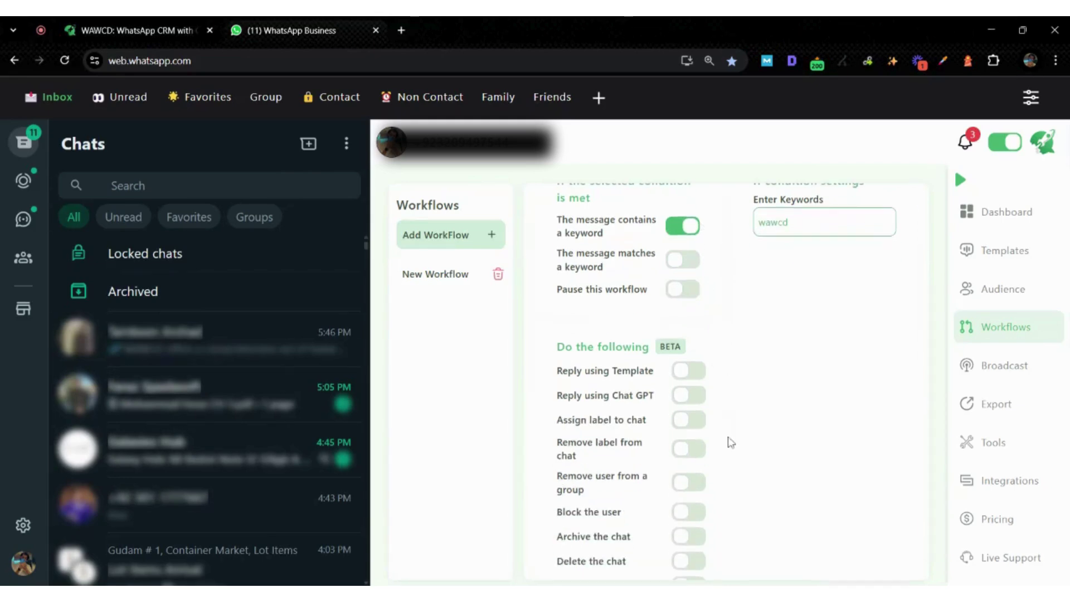
scroll(727, 442, down, 1)
scroll(728, 445, down, 1)
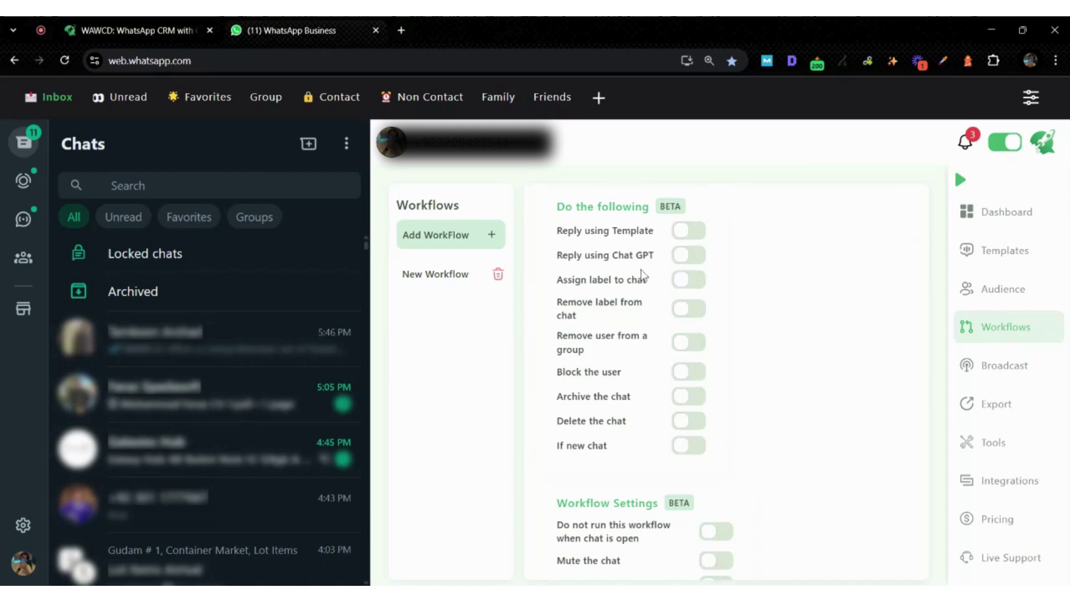
click(681, 255)
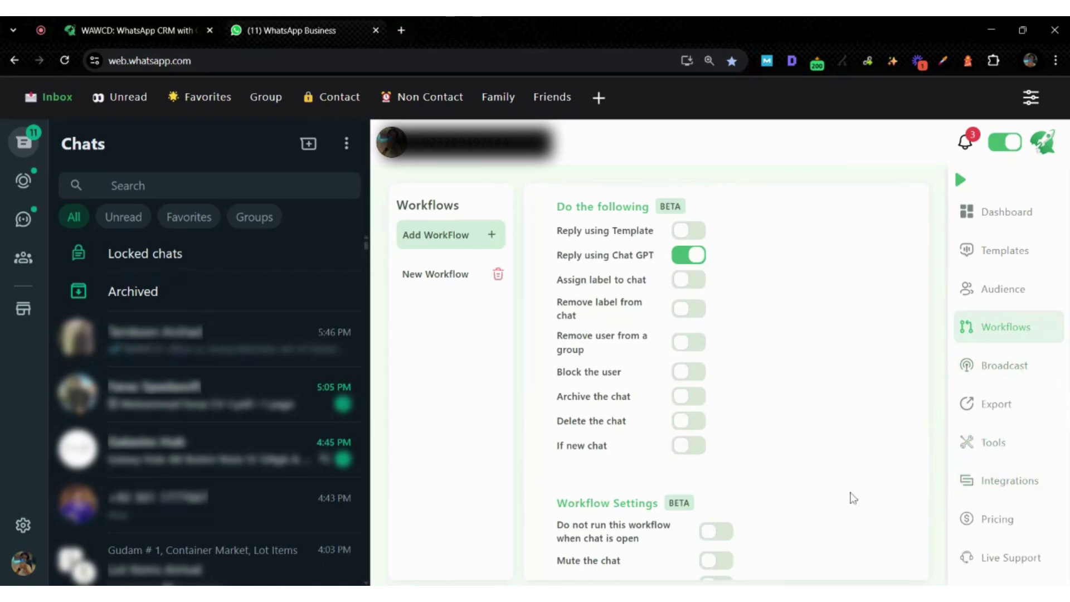
scroll(778, 389, down, 2)
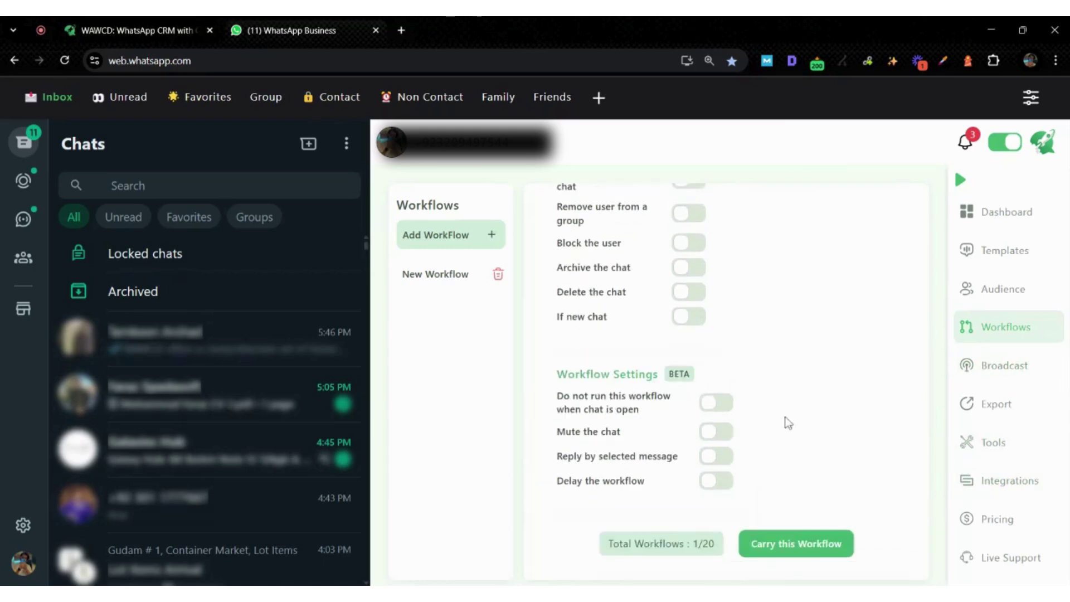
click(791, 552)
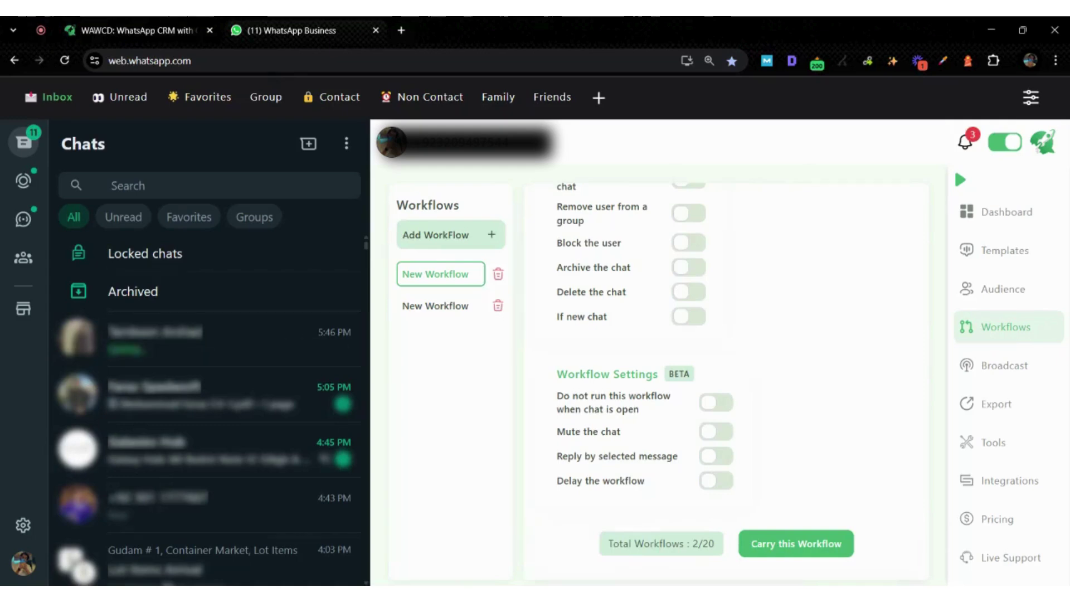
Open the first chat to view the ChatGPT auto-reply signed 'Regards WAWCD'
click(198, 361)
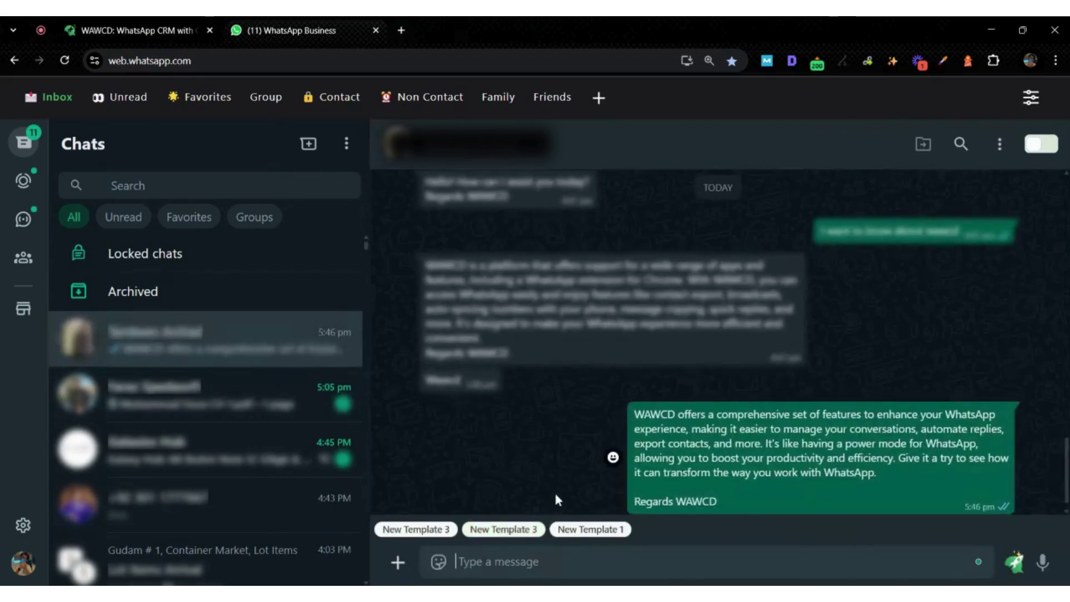